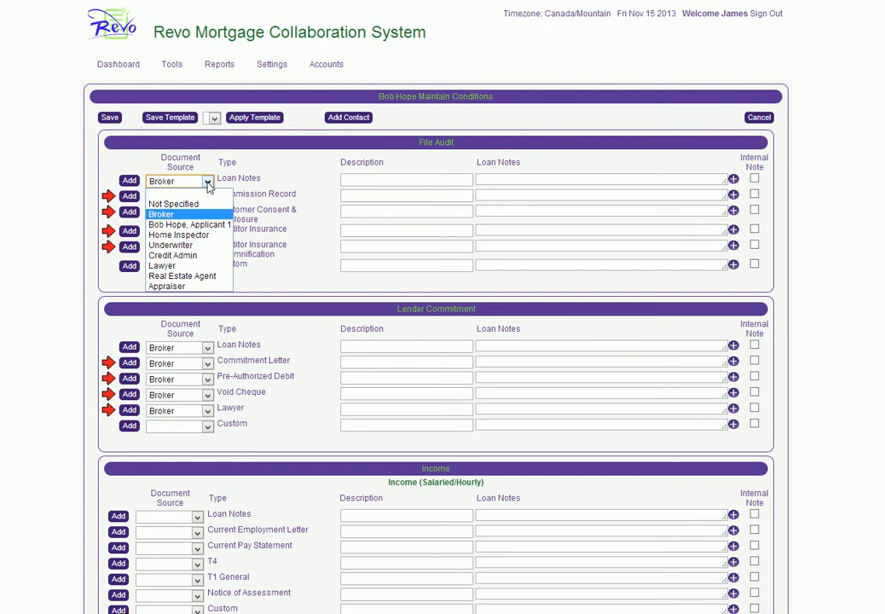
pyautogui.click(324, 206)
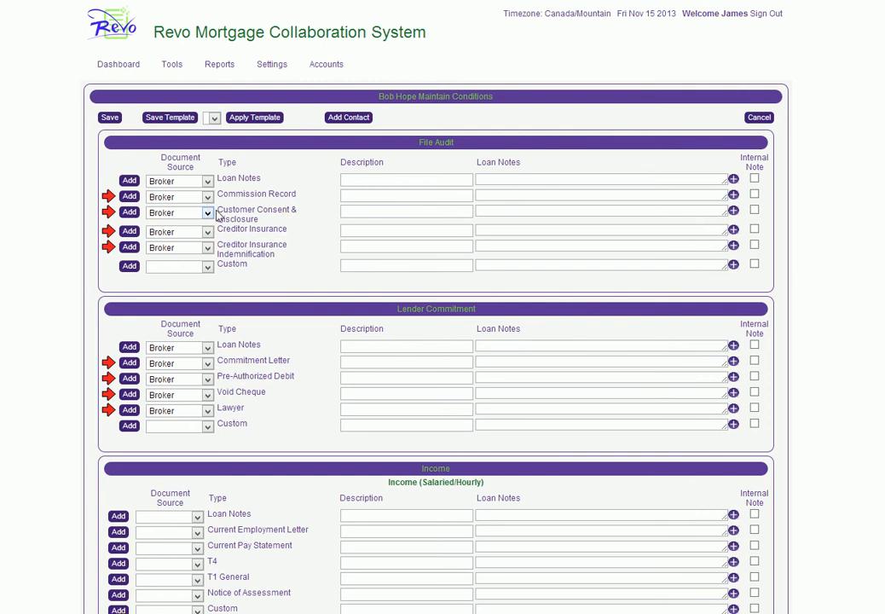
pyautogui.click(207, 268)
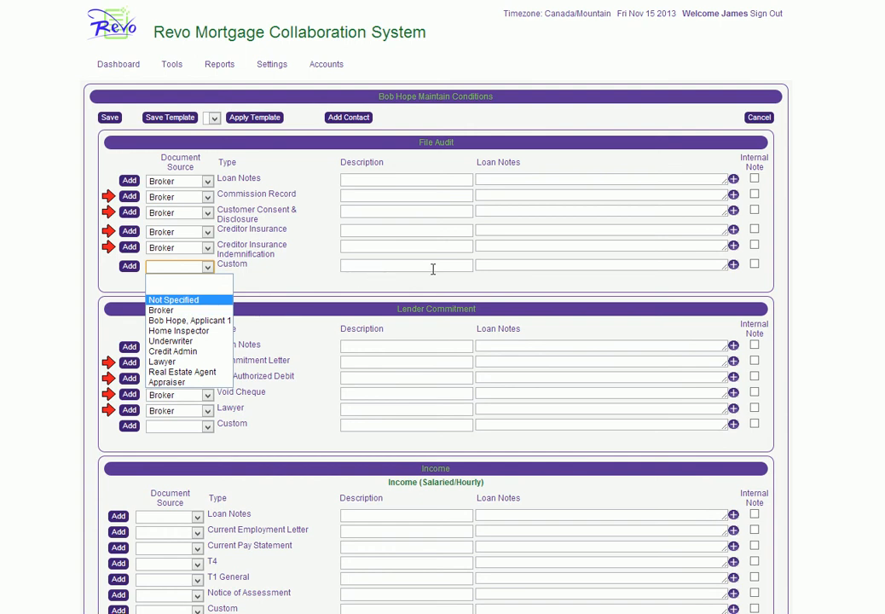
pyautogui.click(267, 266)
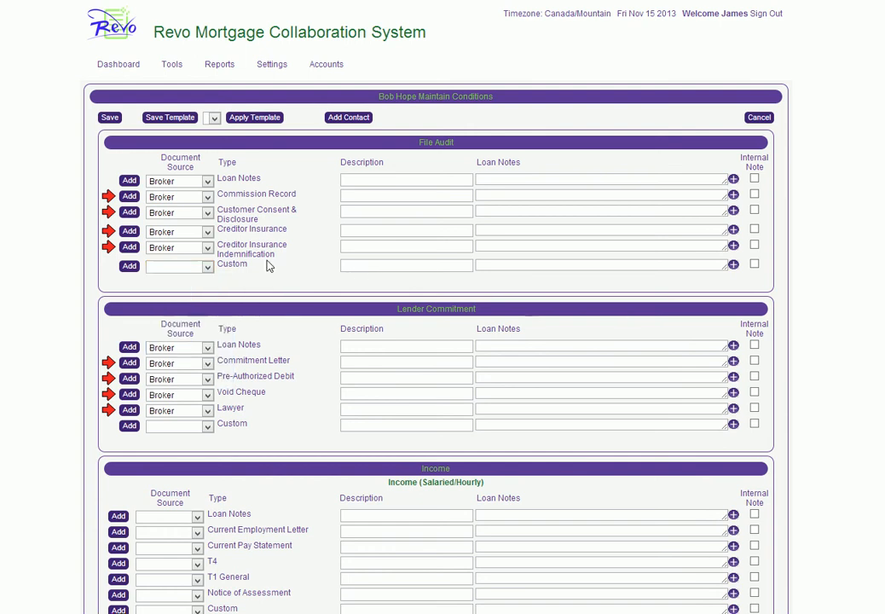
# Clear the document source of the Commission Record condition in the File Audit section
pyautogui.click(209, 199)
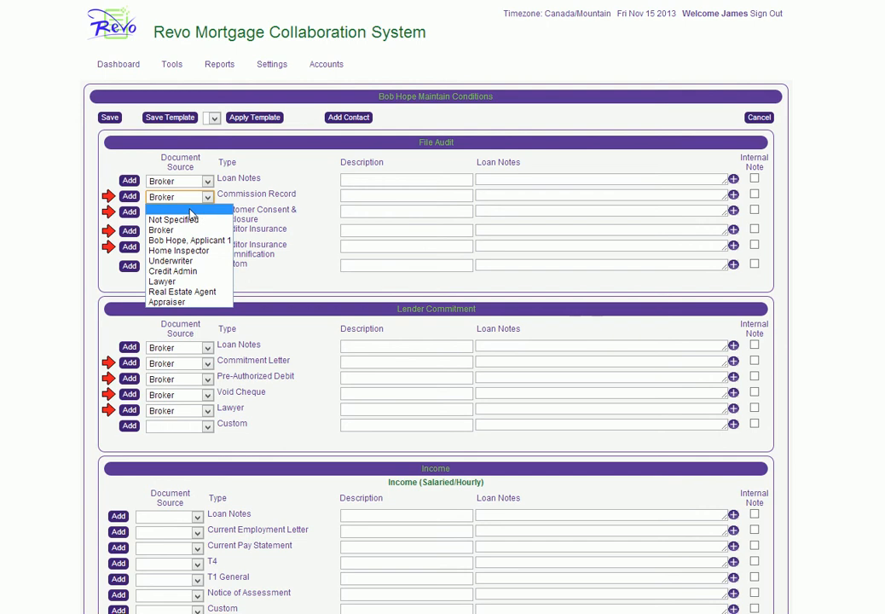
pyautogui.click(191, 211)
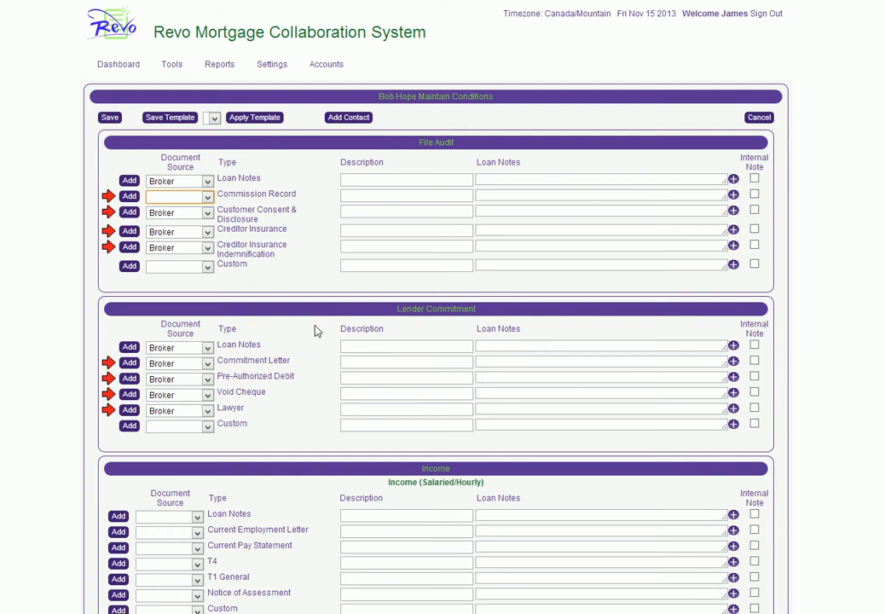
# Set the document source to Broker for Current Employment Letter and Current Pay Statement under Income (Salaried/Hourly)
pyautogui.scroll(-1, 309, 339)
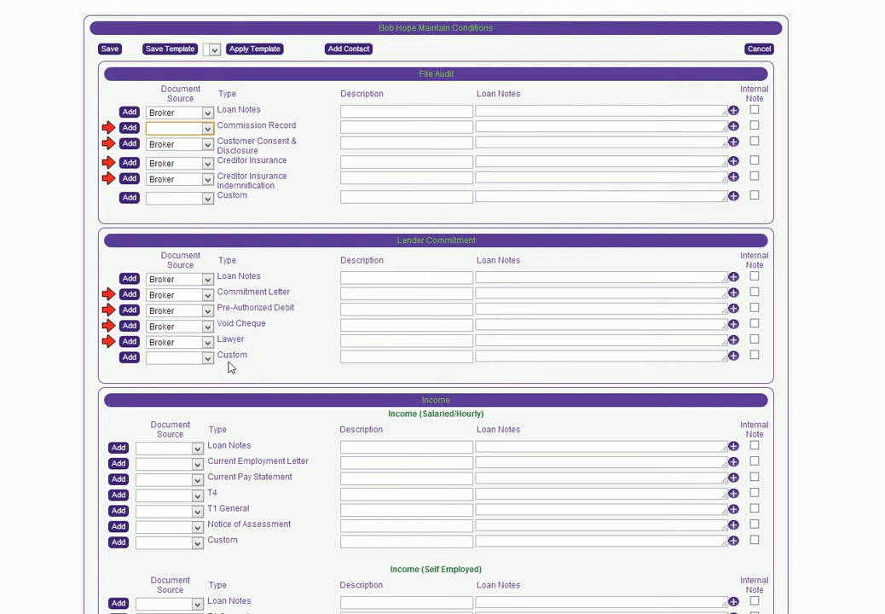
pyautogui.scroll(-3, 242, 366)
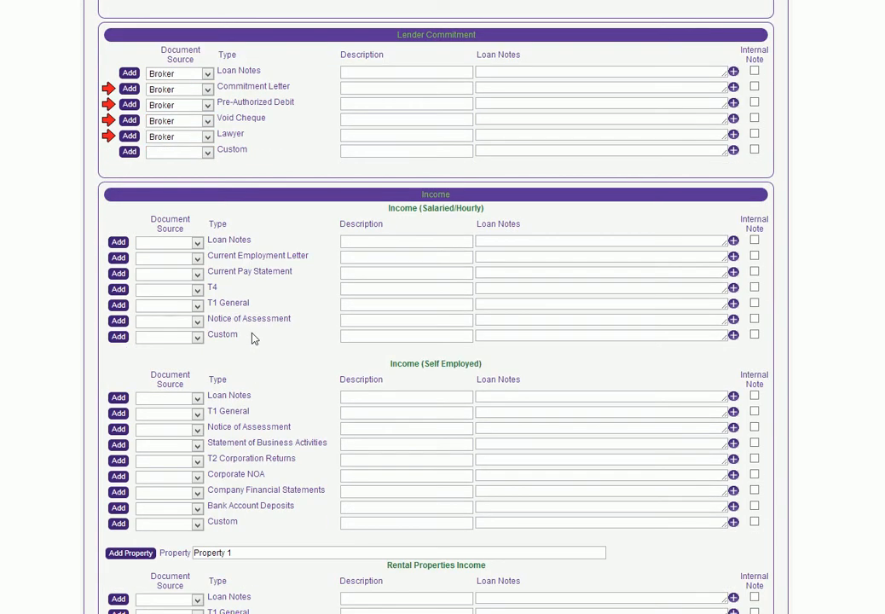
pyautogui.scroll(-1, 253, 337)
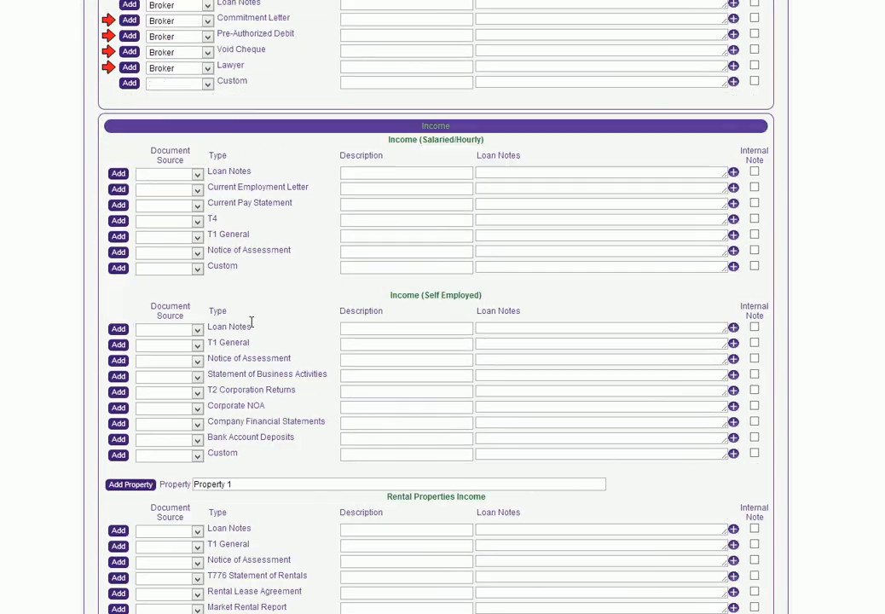
pyautogui.click(195, 192)
pyautogui.click(172, 232)
pyautogui.click(197, 206)
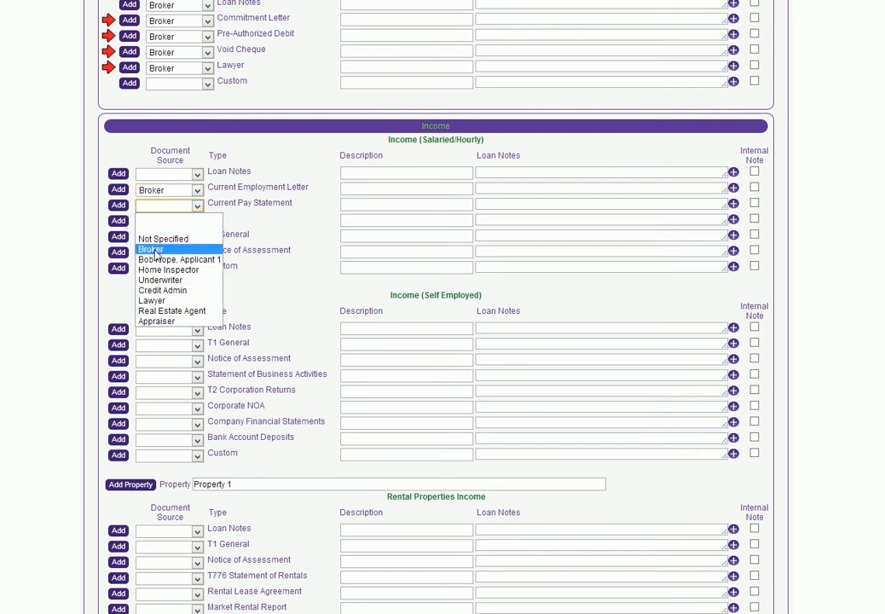
pyautogui.click(155, 253)
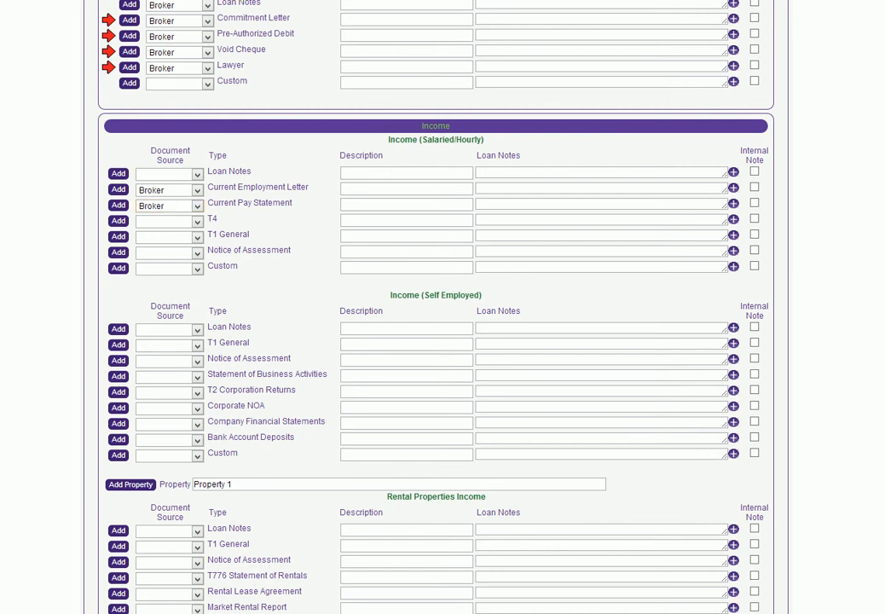
# Enter the Current Employment Letter loan note "Graduated from engineering school 2 yrs ago and have been working at Encana for past 2 years." and expand it
pyautogui.click(487, 189)
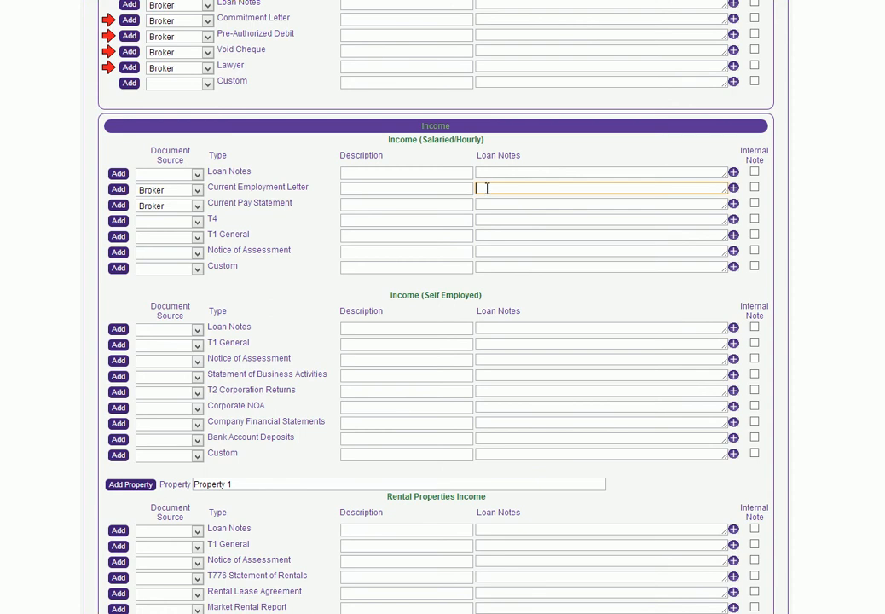
pyautogui.write('working at Encana for past 2 years.')
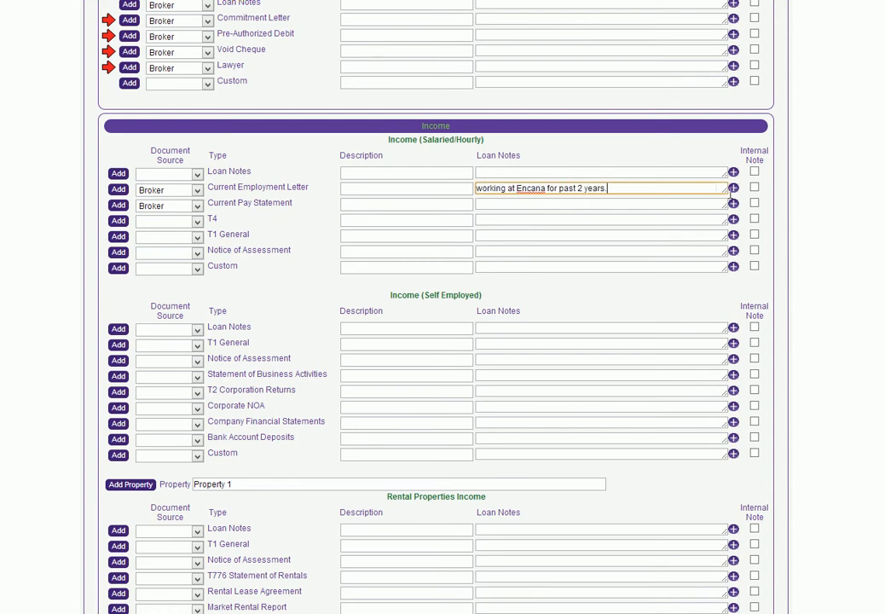
pyautogui.click(732, 189)
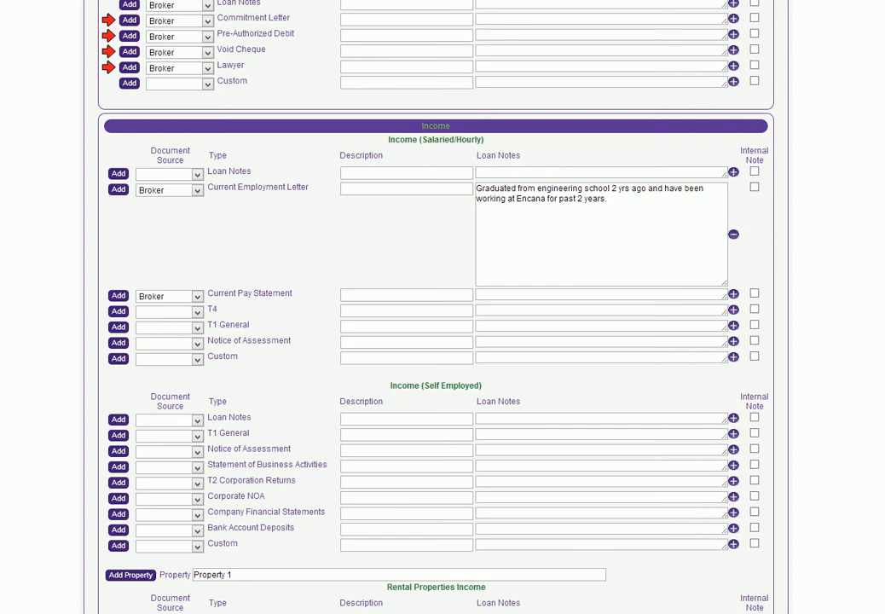
# Add an expanded Current Pay Statement loan note: $70000/yr base salary, $10000 bonus for the last 2 yrs, use $80000 income confirmed by 2 yrs tax return NOA
pyautogui.click(502, 295)
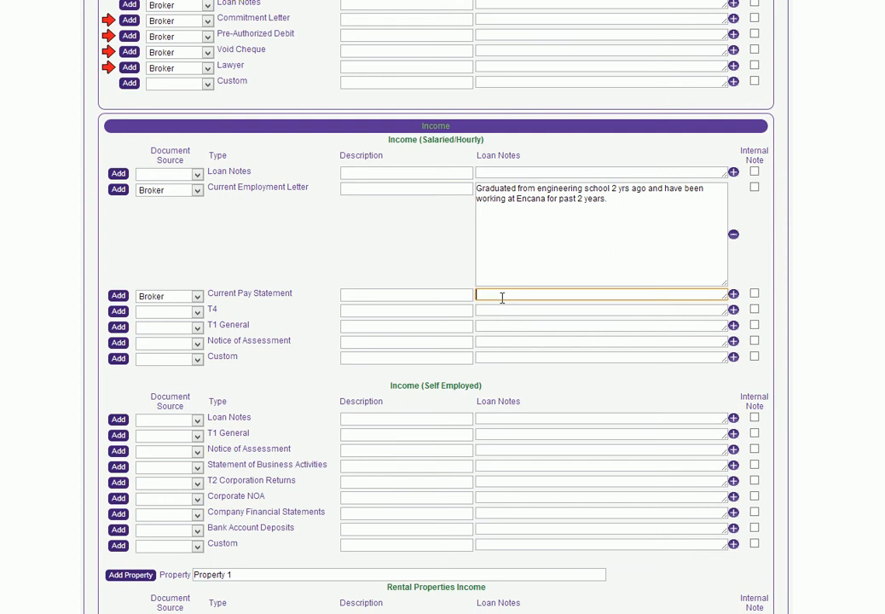
pyautogui.write('total income by way of 2 yrs tax return NOA.')
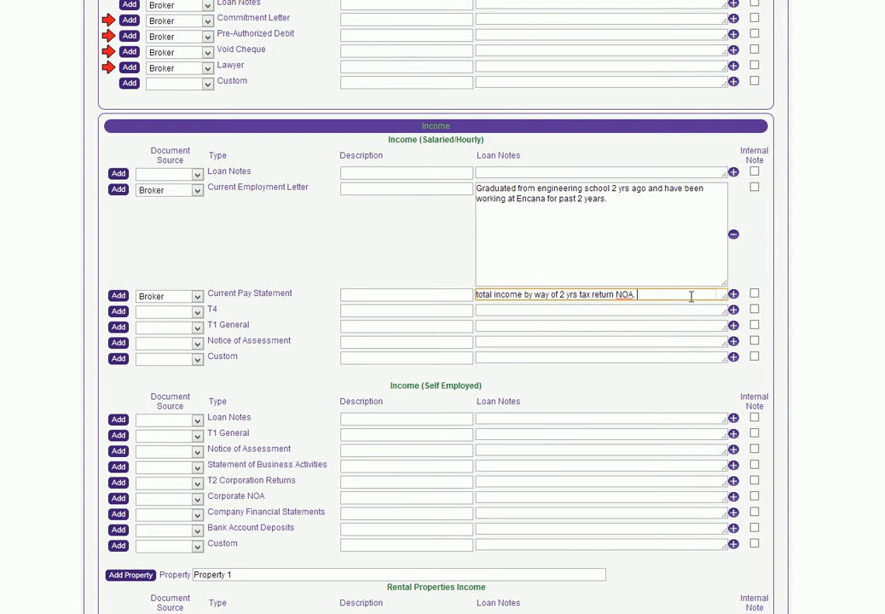
pyautogui.click(734, 296)
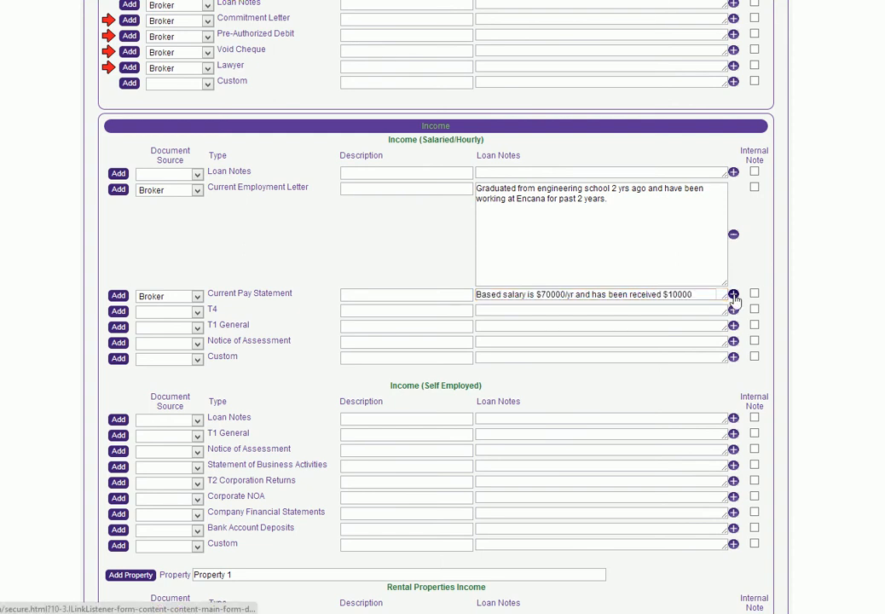
pyautogui.click(733, 295)
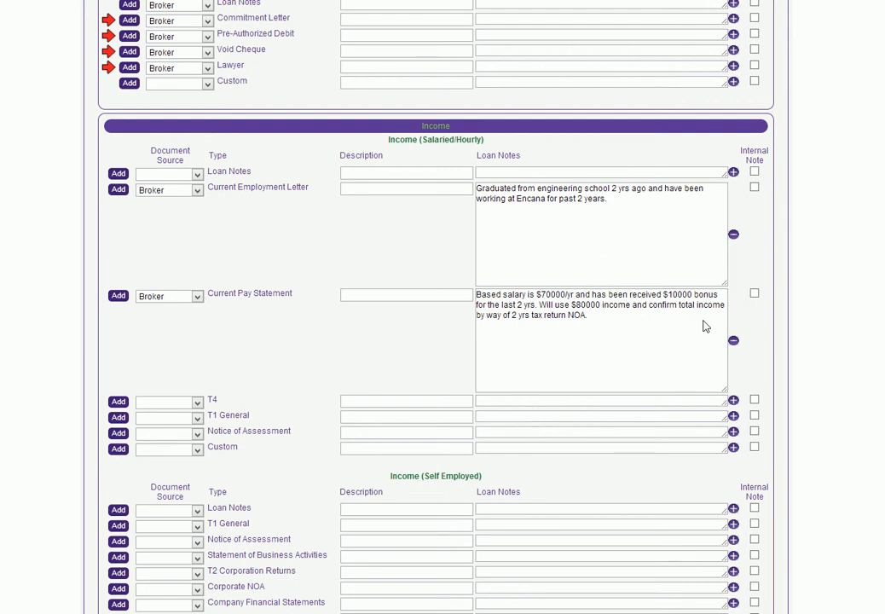
# Set the salaried Notice of Assessment condition to document source Broker with the description "2011 & 2012"
pyautogui.scroll(-1, 570, 333)
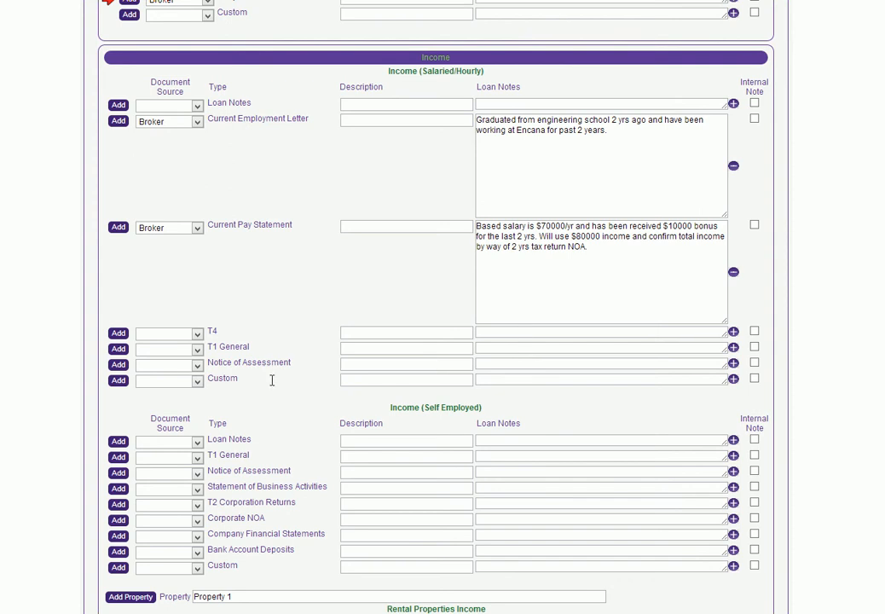
pyautogui.click(199, 370)
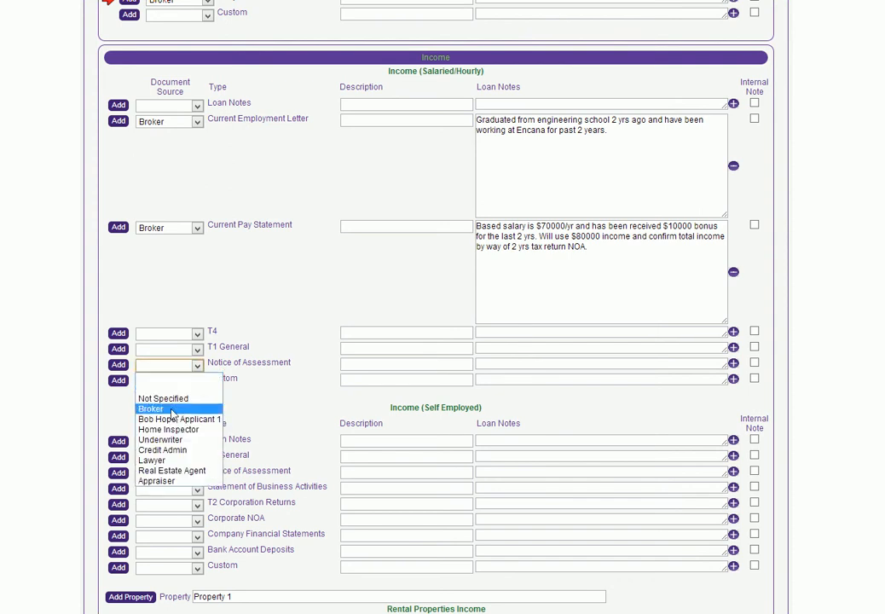
pyautogui.click(171, 411)
pyautogui.click(409, 364)
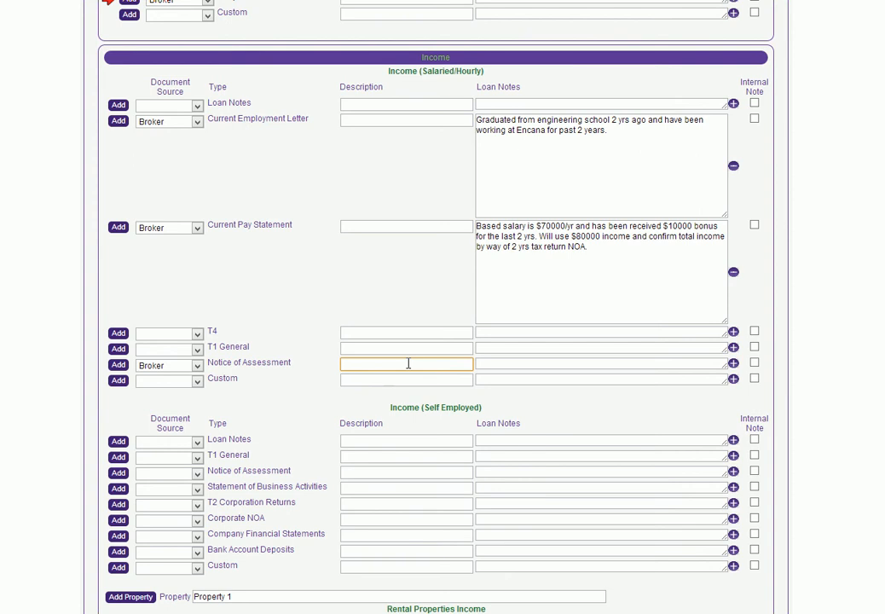
pyautogui.write('2011 & 2012')
pyautogui.click(525, 403)
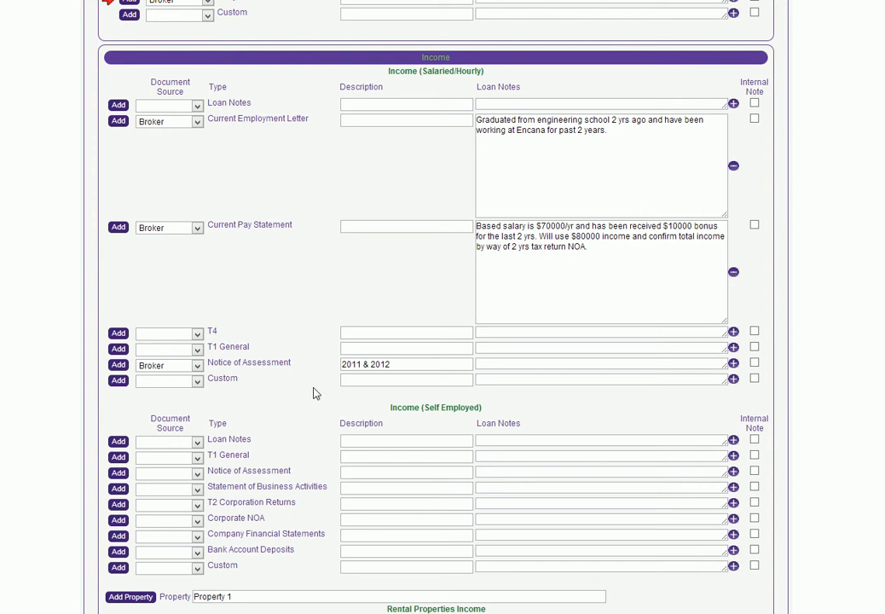
# In the Down Payment section, set Bank Account Deposits 3 Months to document source Broker with the description "RBC"
pyautogui.scroll(-3, 313, 388)
pyautogui.scroll(-2, 315, 376)
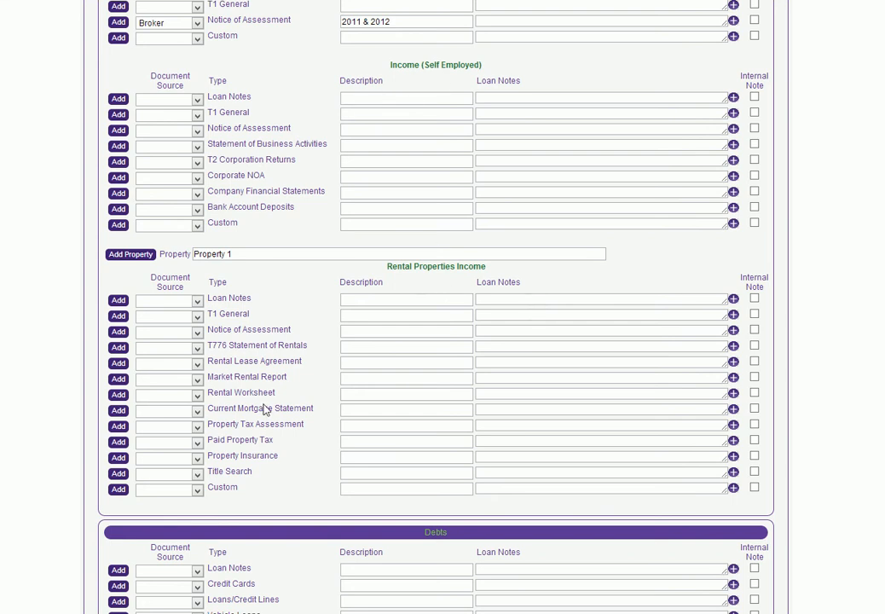
pyautogui.scroll(-3, 265, 411)
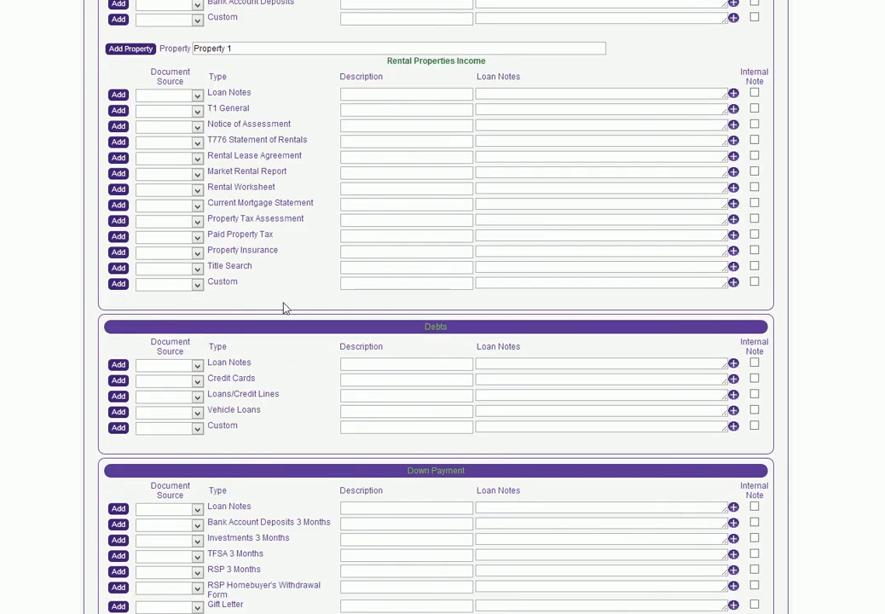
pyautogui.scroll(-2, 286, 315)
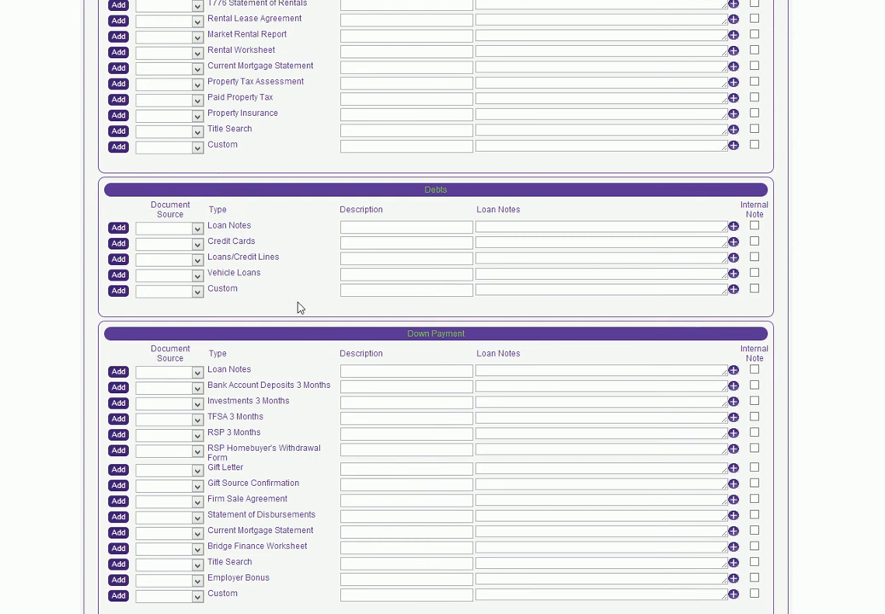
pyautogui.scroll(-3, 313, 350)
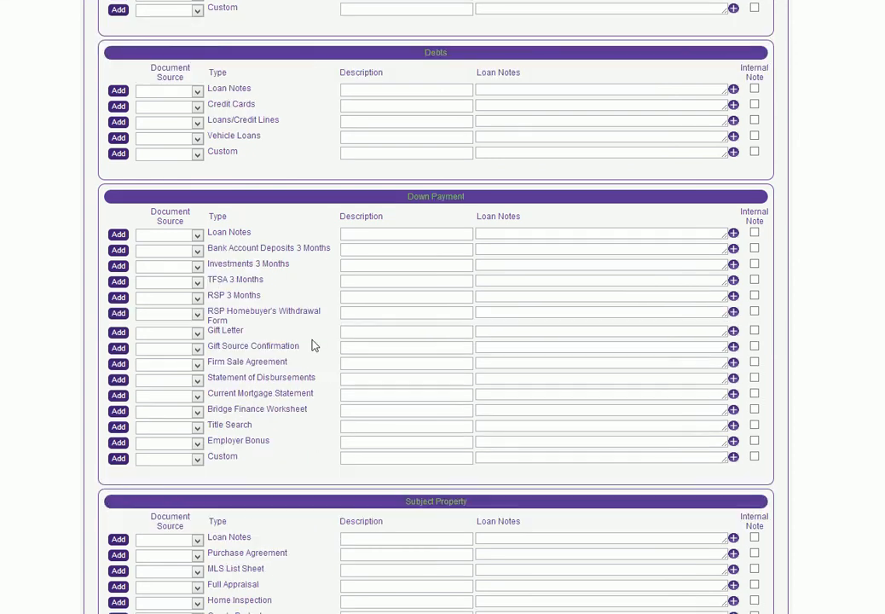
pyautogui.click(198, 253)
pyautogui.click(164, 295)
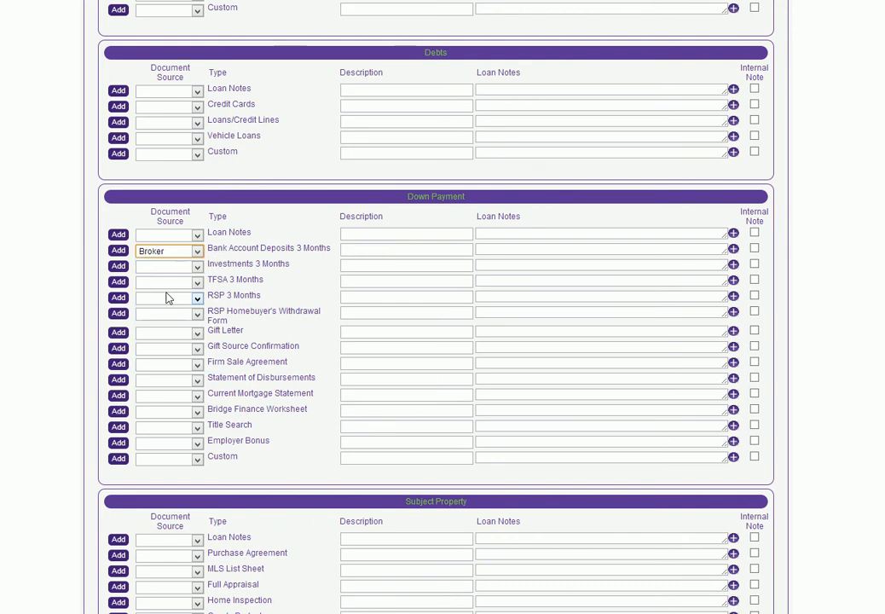
pyautogui.click(366, 253)
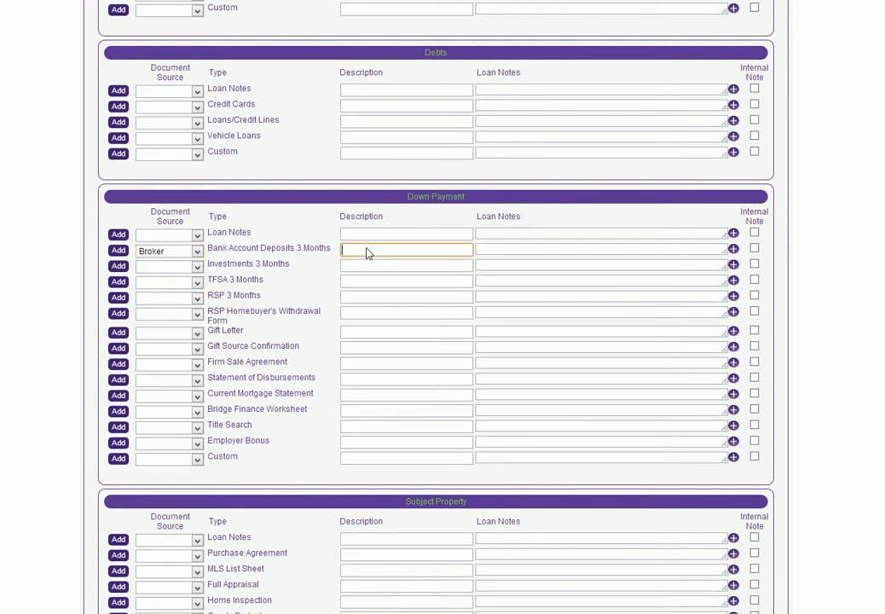
pyautogui.write('RBC')
# Set the Investments 3 Months down payment condition to document source Broker with the description "Edward Jones"
pyautogui.click(175, 266)
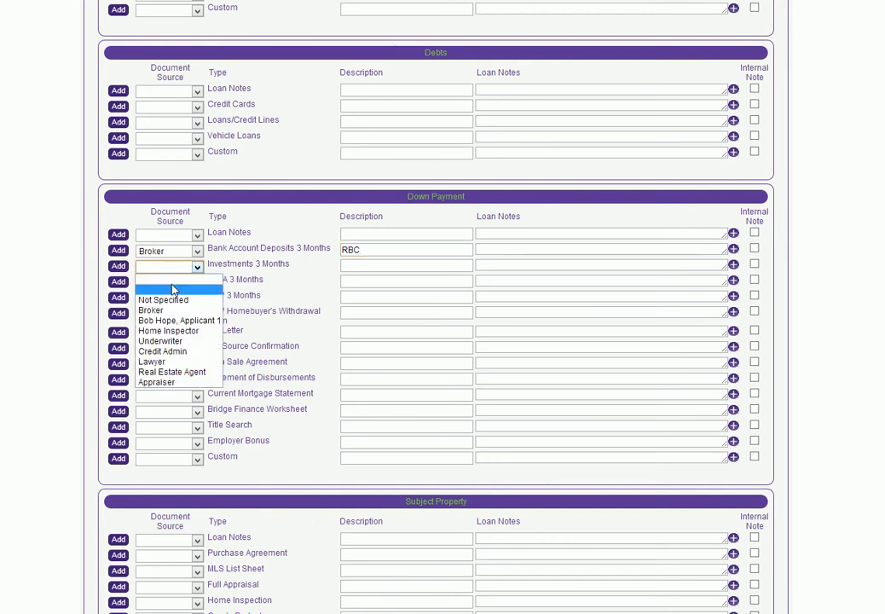
pyautogui.click(159, 310)
pyautogui.click(358, 267)
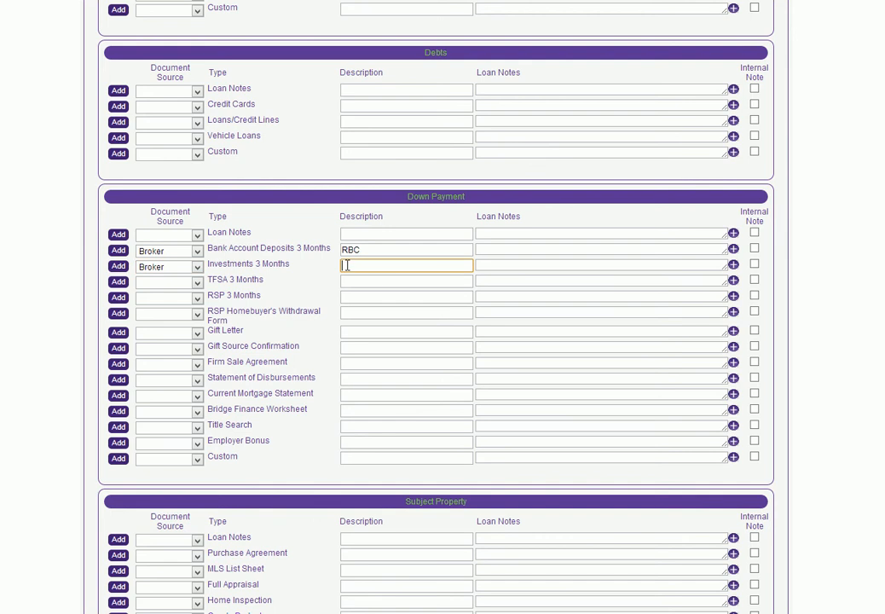
pyautogui.write('Edward ')
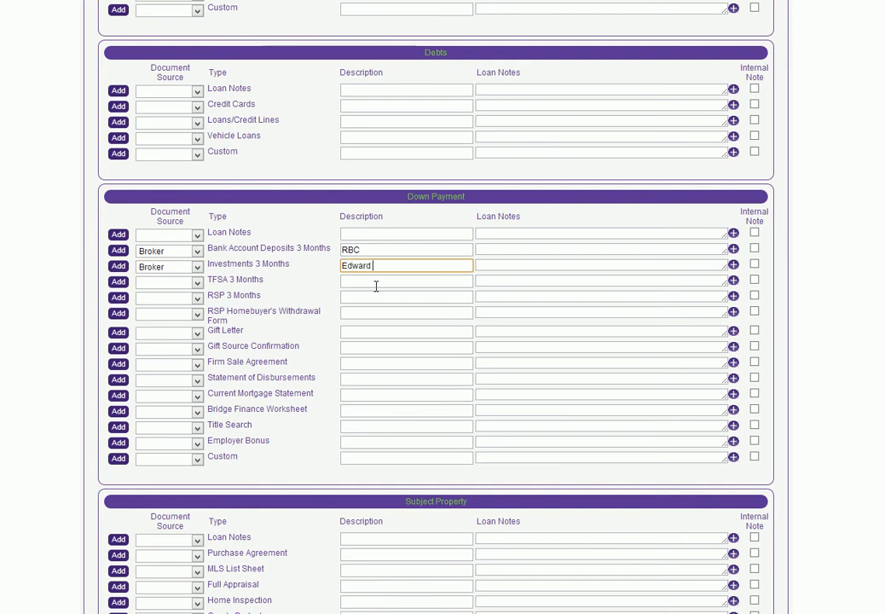
pyautogui.write('Jones')
# Set the document source to Broker for Purchase Agreement and MLS List Sheet in the Subject Property section
pyautogui.scroll(-3, 330, 330)
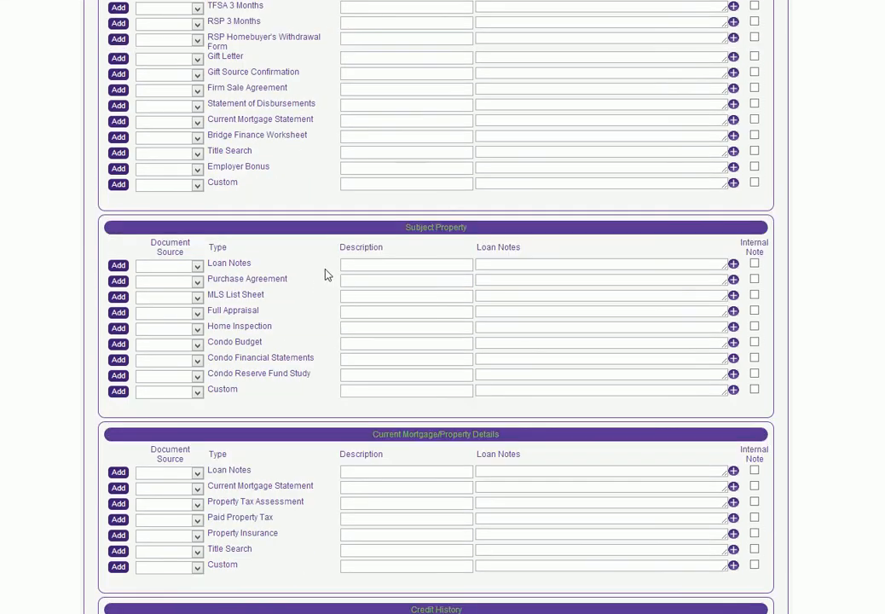
pyautogui.click(195, 282)
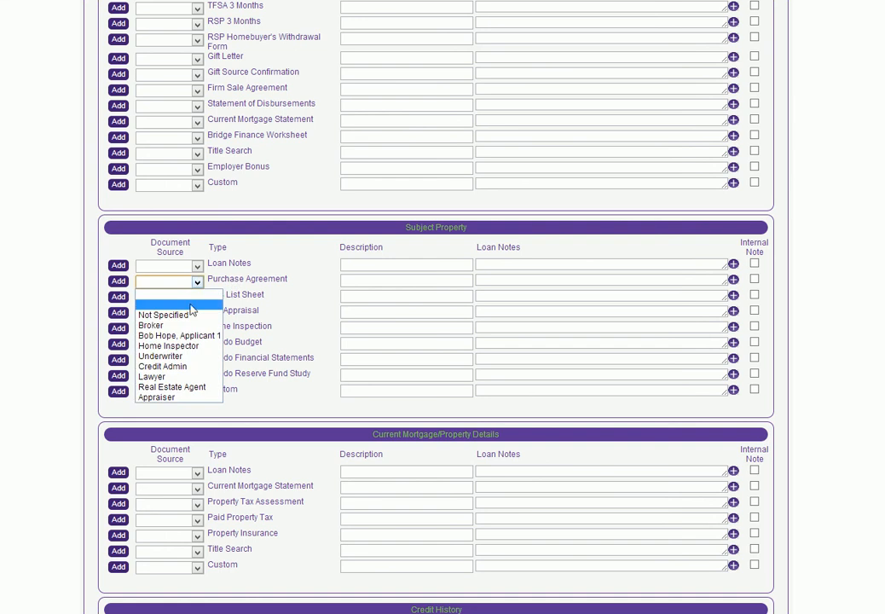
pyautogui.click(171, 326)
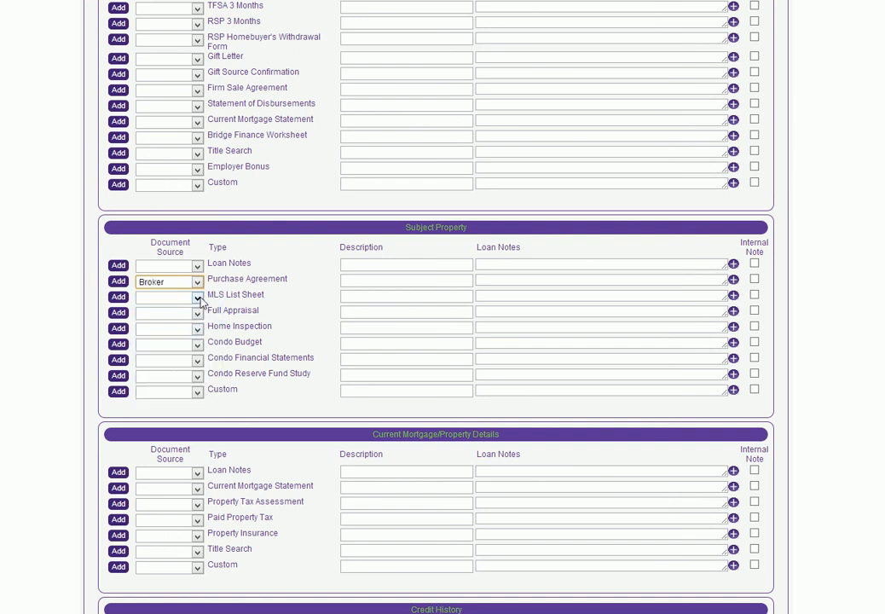
pyautogui.click(199, 299)
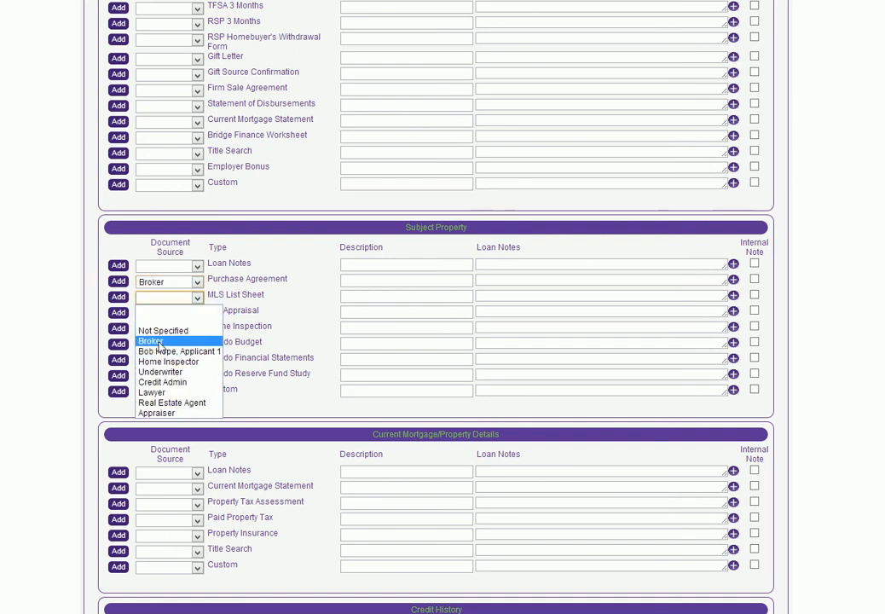
pyautogui.click(157, 342)
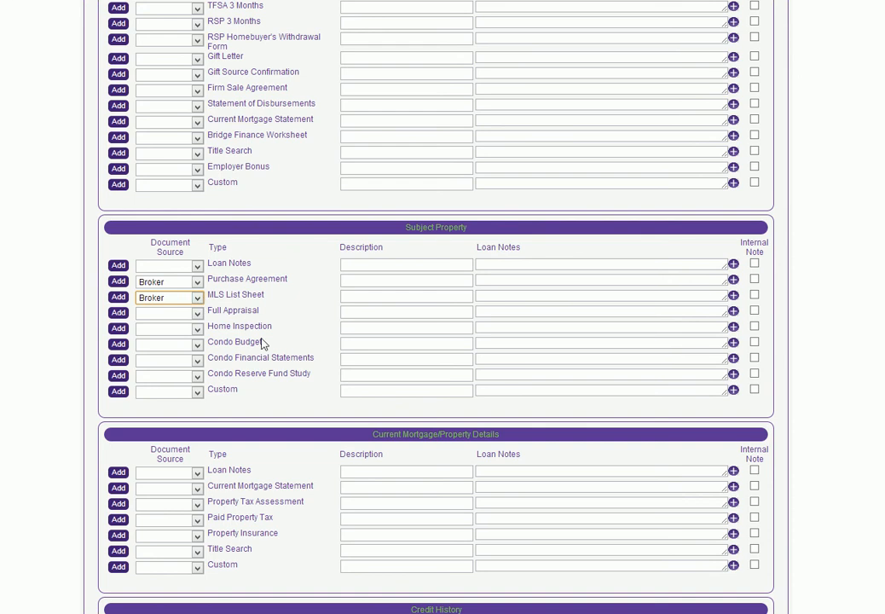
# Save the file's conditions with the document sources, descriptions and loan notes entered so far
pyautogui.click(198, 317)
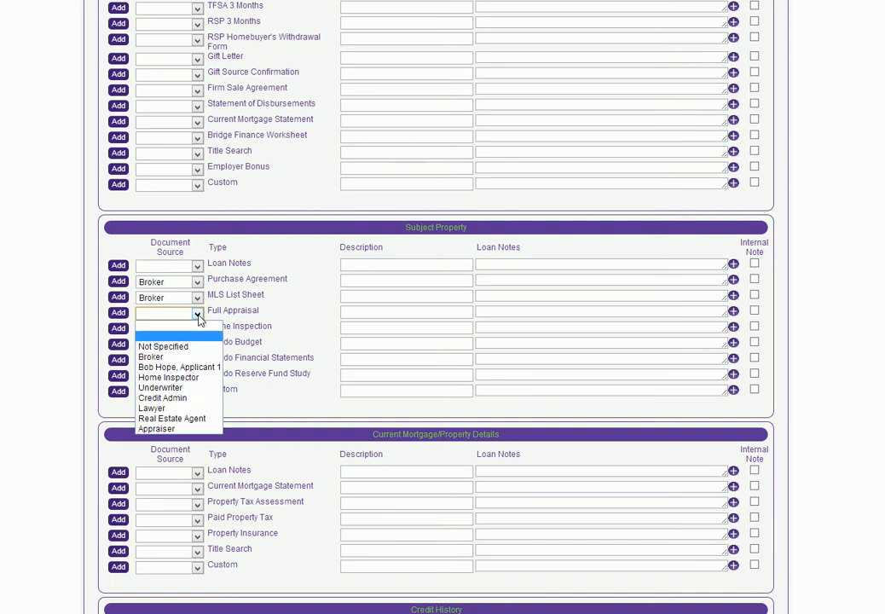
pyautogui.click(288, 332)
pyautogui.scroll(-3, 324, 389)
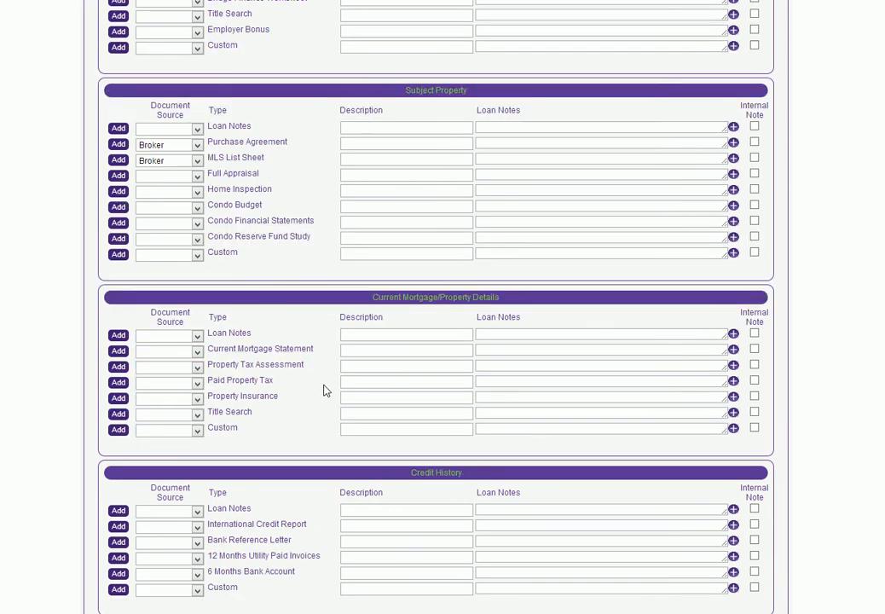
pyautogui.scroll(-3, 321, 339)
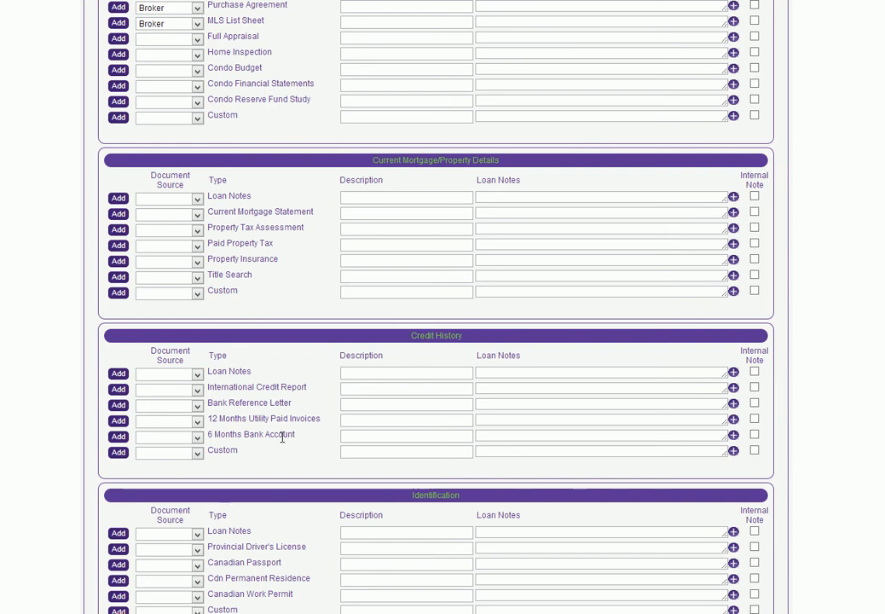
pyautogui.scroll(-2, 303, 445)
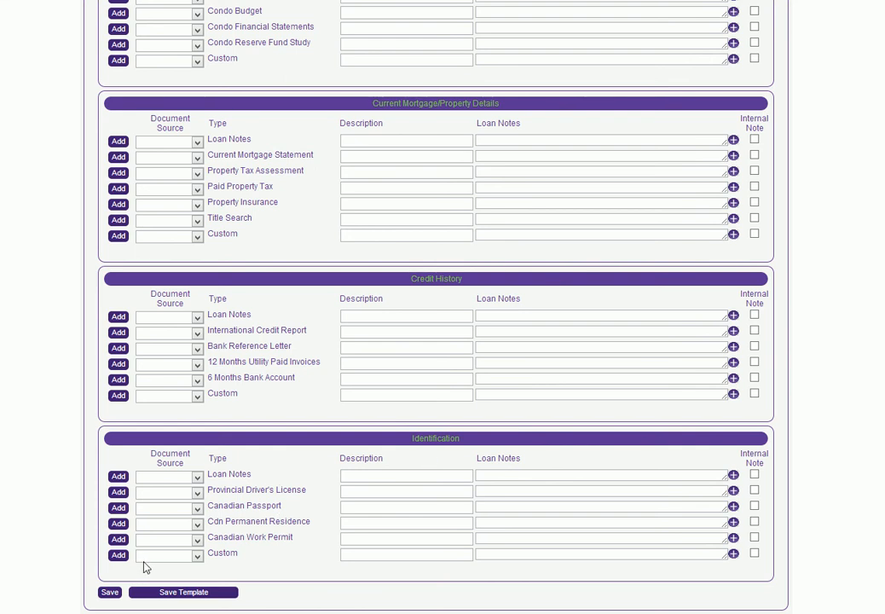
pyautogui.click(107, 594)
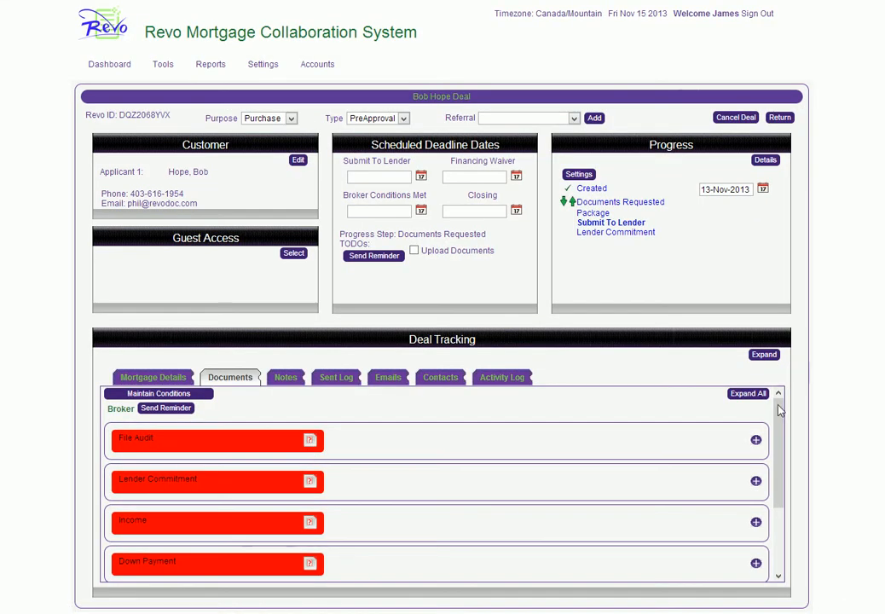
# Enlarge the deal's document tracking to the full conditions management view and expand all condition sections
pyautogui.scroll(-1, 779, 414)
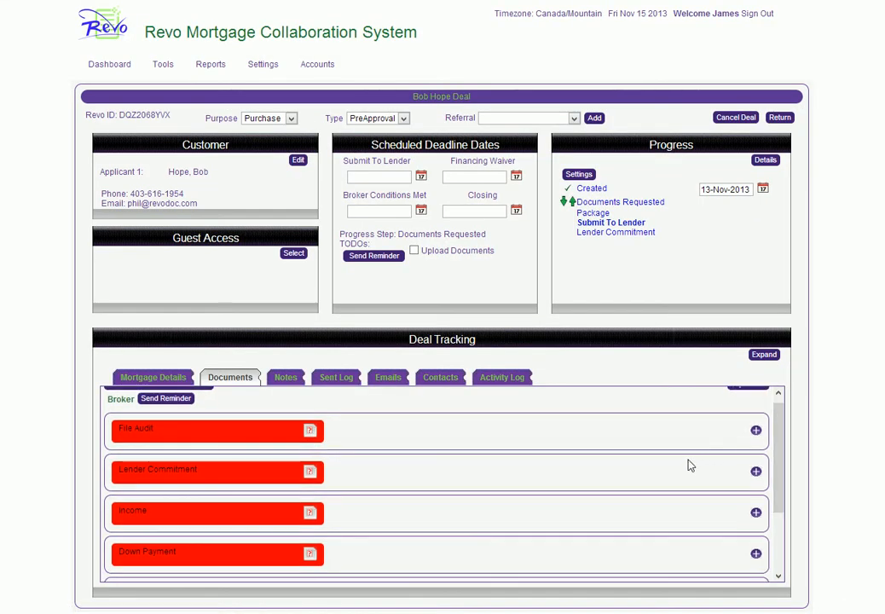
pyautogui.click(765, 357)
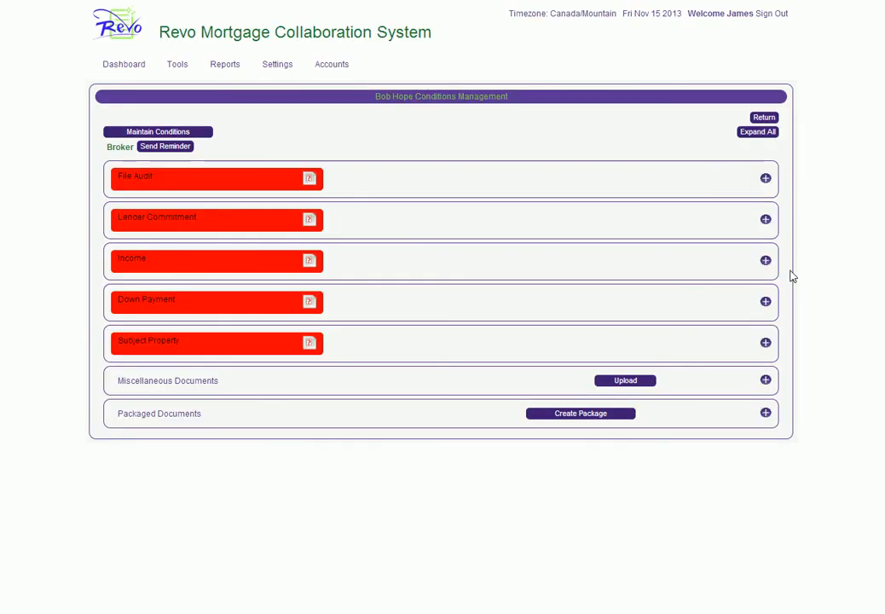
pyautogui.click(759, 132)
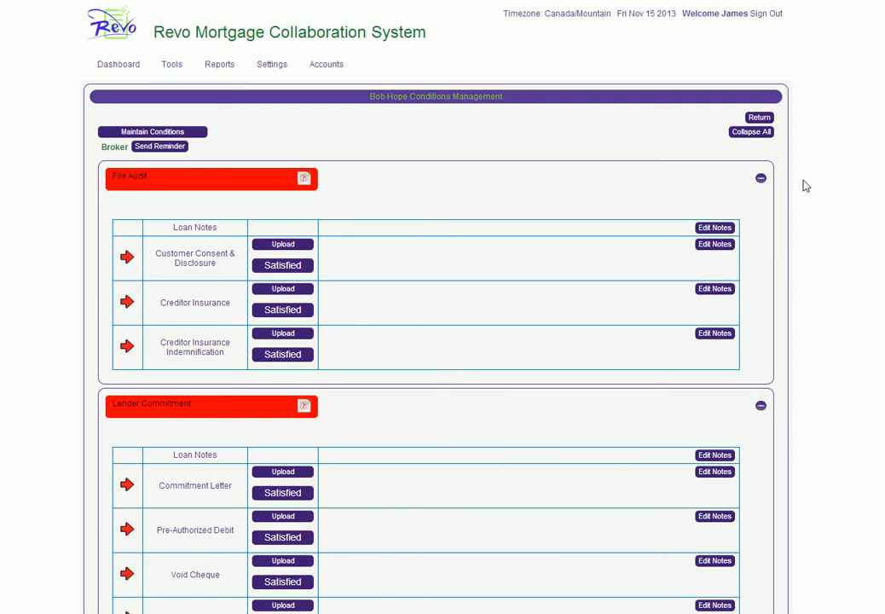
# Add an internal-only note reading "Hello" to the Current Employment Letter condition in the Income section and close its note editor
pyautogui.scroll(-1, 751, 273)
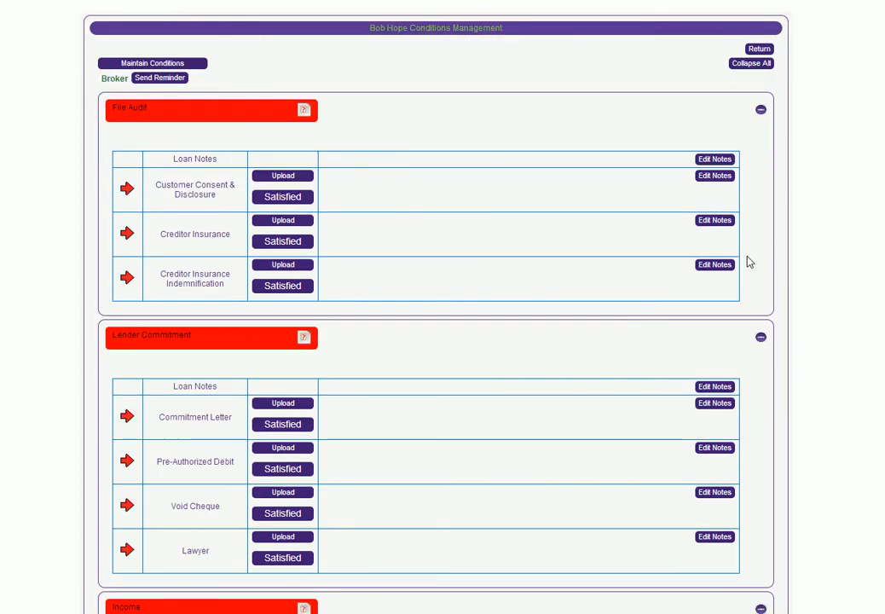
pyautogui.scroll(-3, 749, 263)
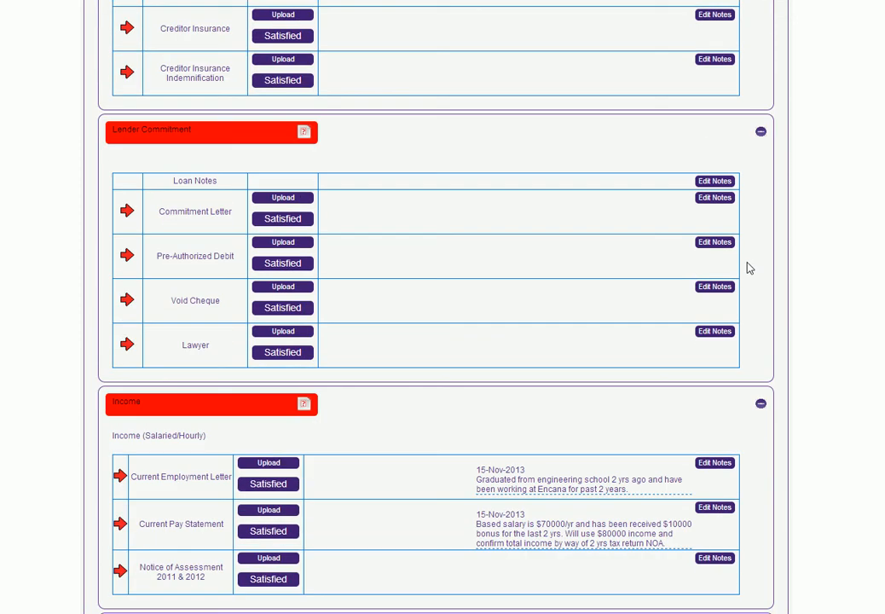
pyautogui.scroll(-2, 748, 269)
pyautogui.scroll(-1, 695, 316)
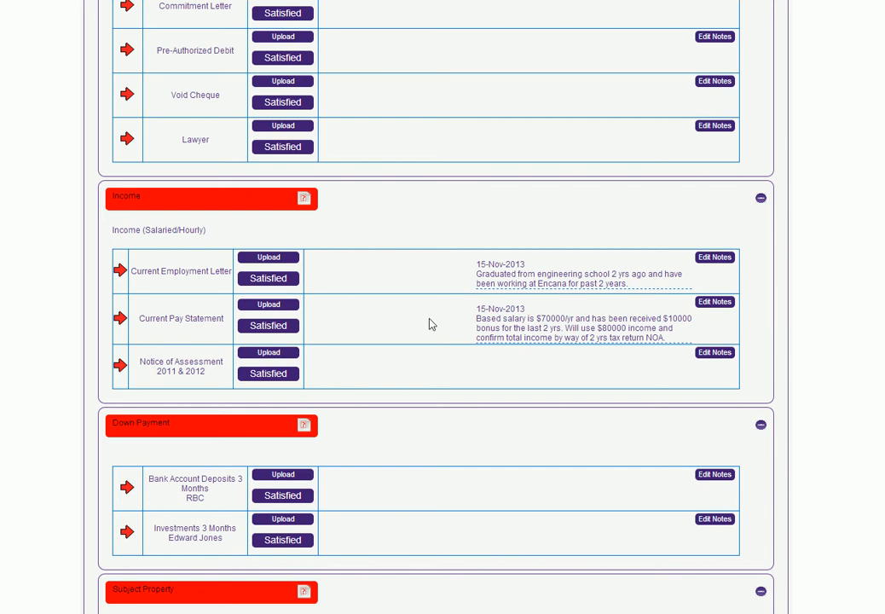
pyautogui.click(714, 257)
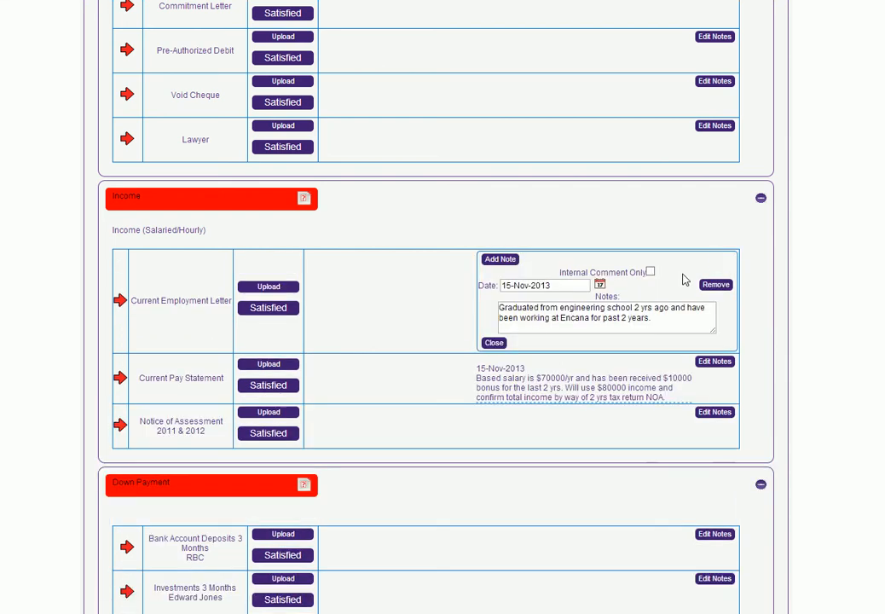
pyautogui.click(658, 320)
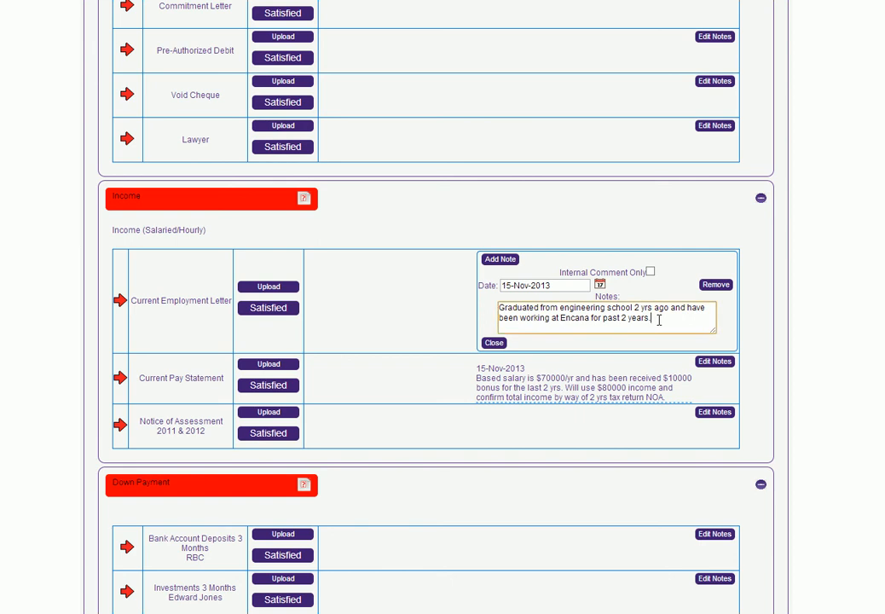
pyautogui.click(500, 259)
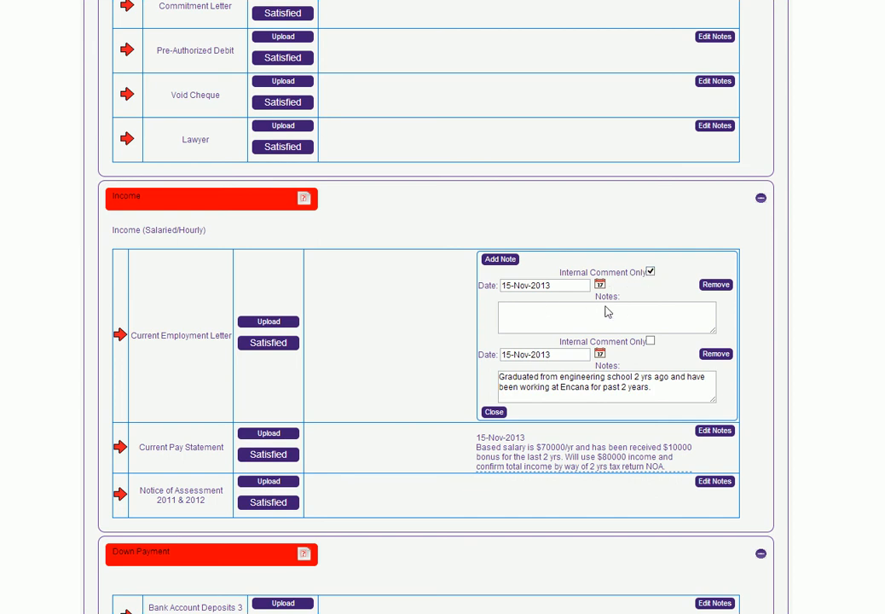
pyautogui.click(563, 321)
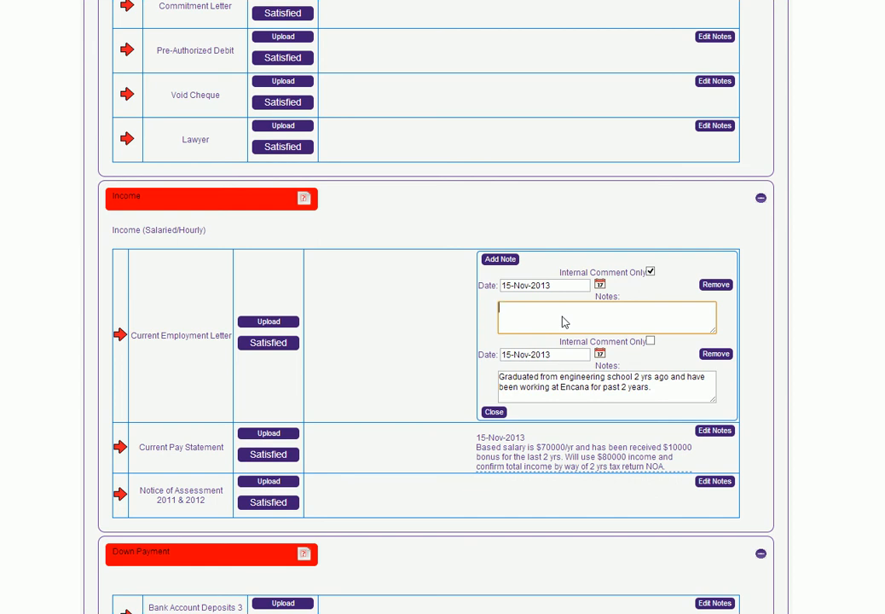
pyautogui.write('Hello')
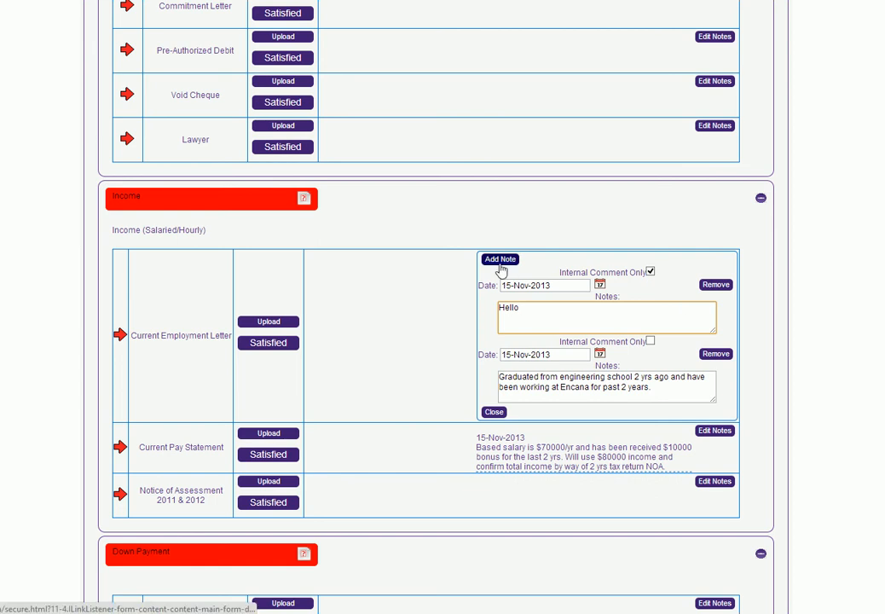
pyautogui.click(494, 412)
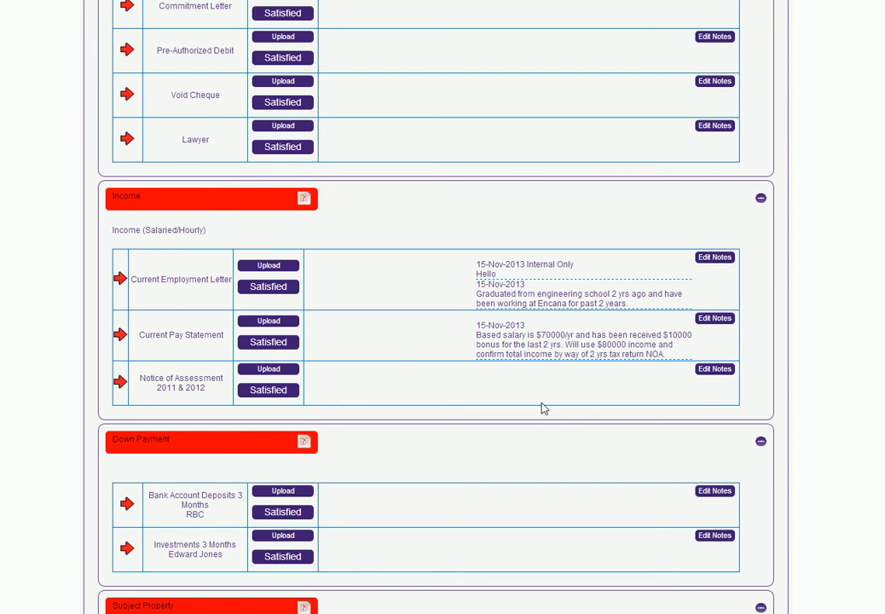
pyautogui.scroll(-3, 595, 400)
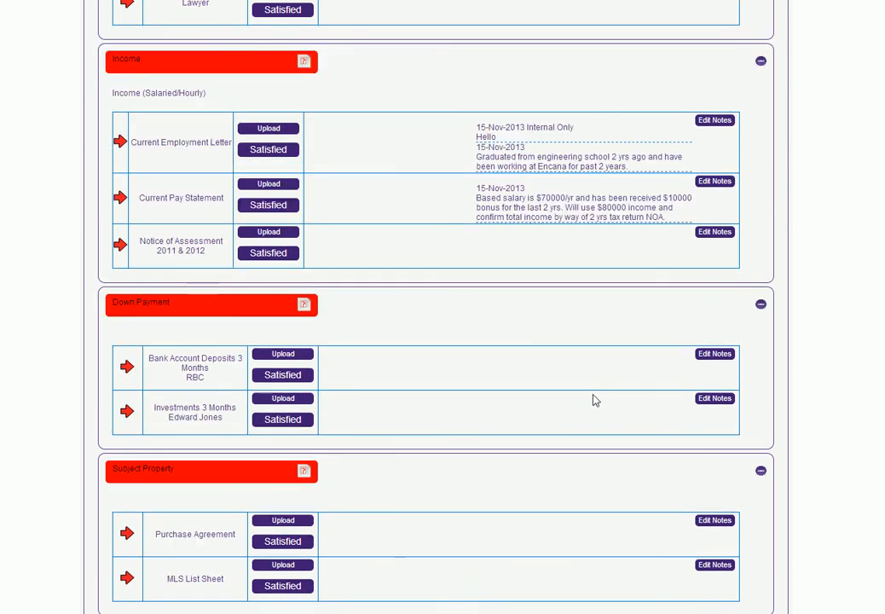
pyautogui.scroll(2, 594, 391)
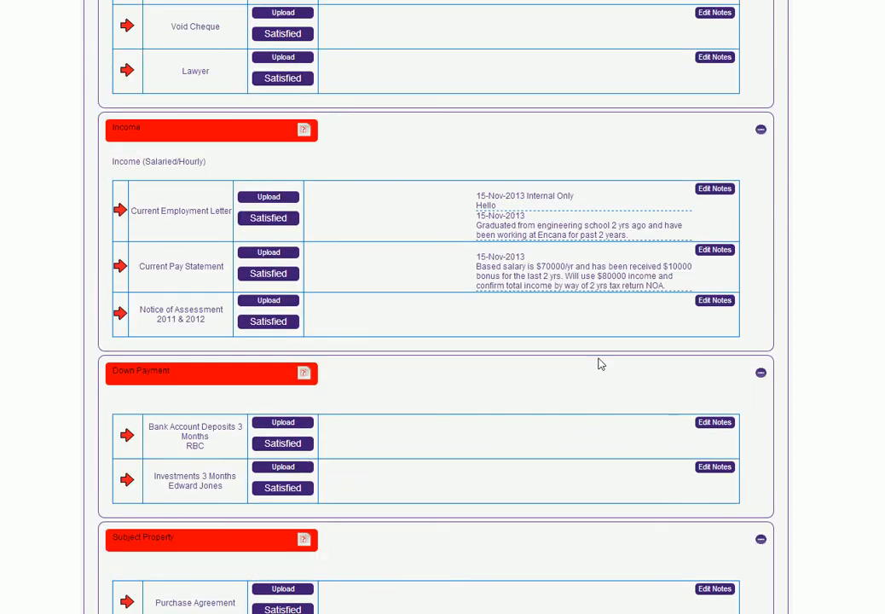